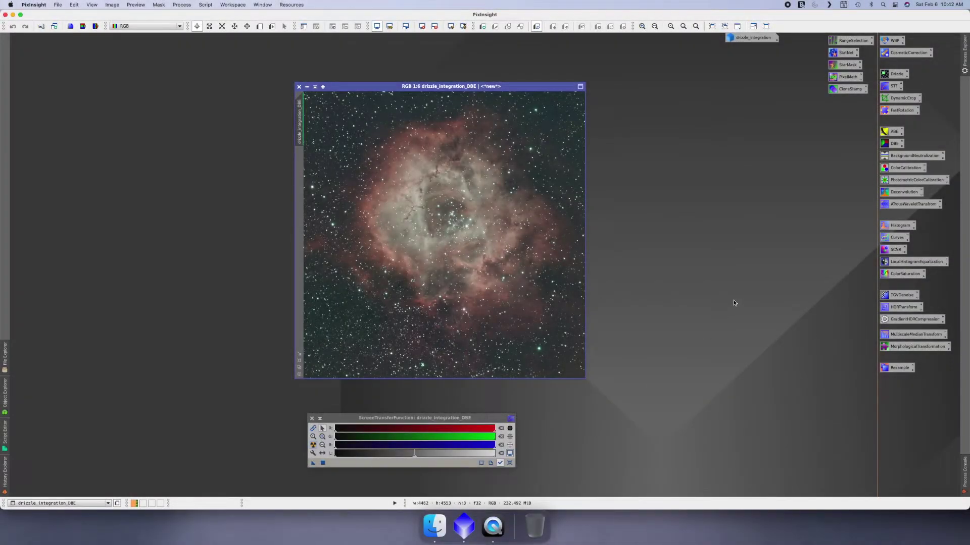
# Open BackgroundNeutralization and place its dialog beside the drizzle_integration_DBE image
pyautogui.doubleClick(902, 156)
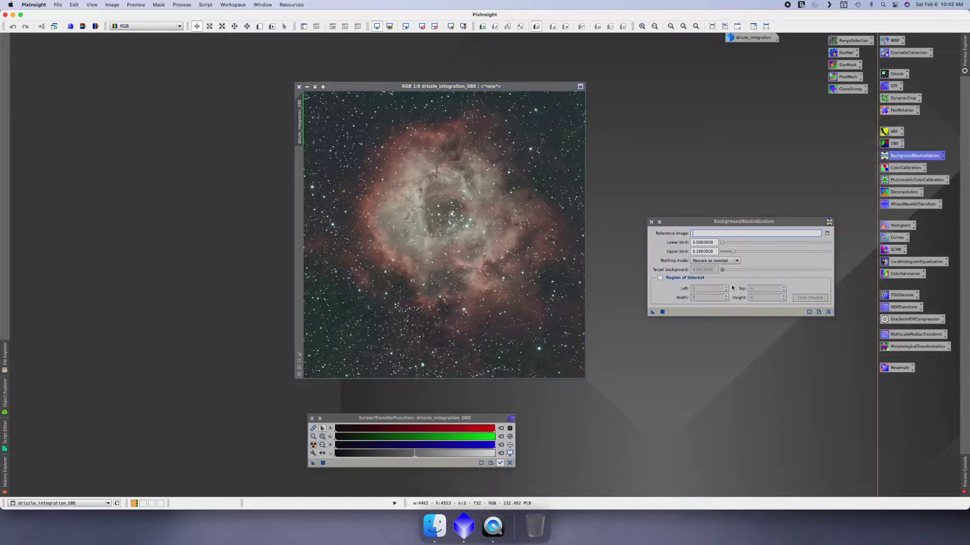
pyautogui.moveTo(738, 227); pyautogui.dragTo(701, 176)
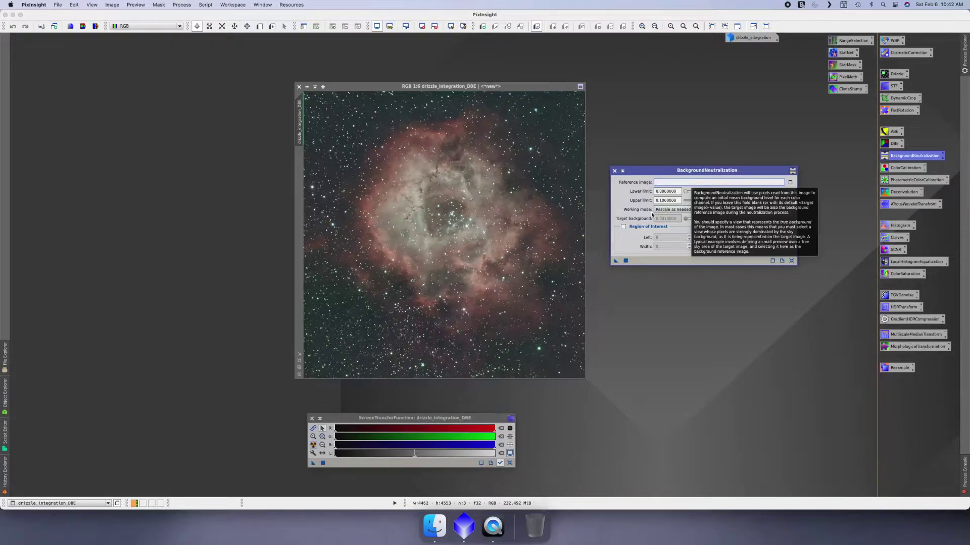
pyautogui.click(259, 26)
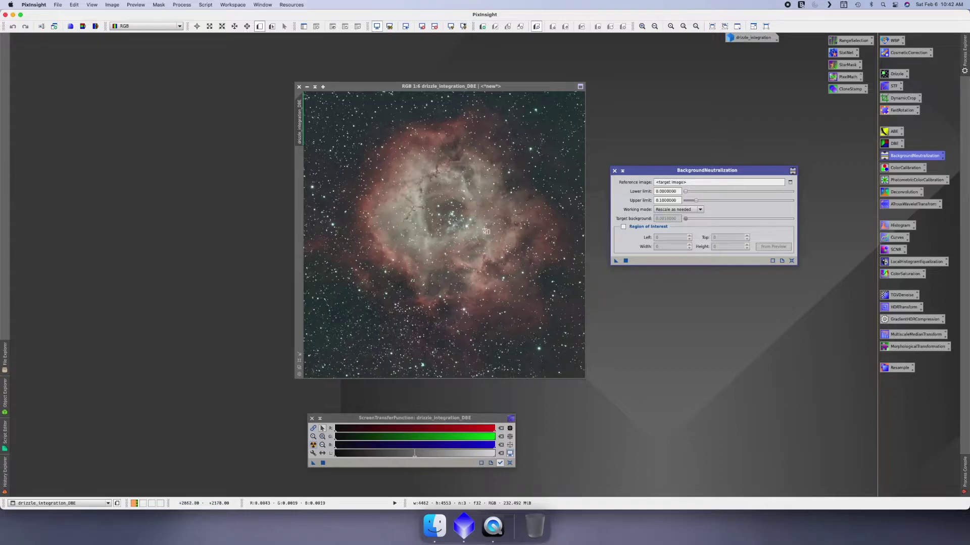
# Zoom into a dark star field near the top and draw Preview01 over star-free background
pyautogui.click(535, 277)
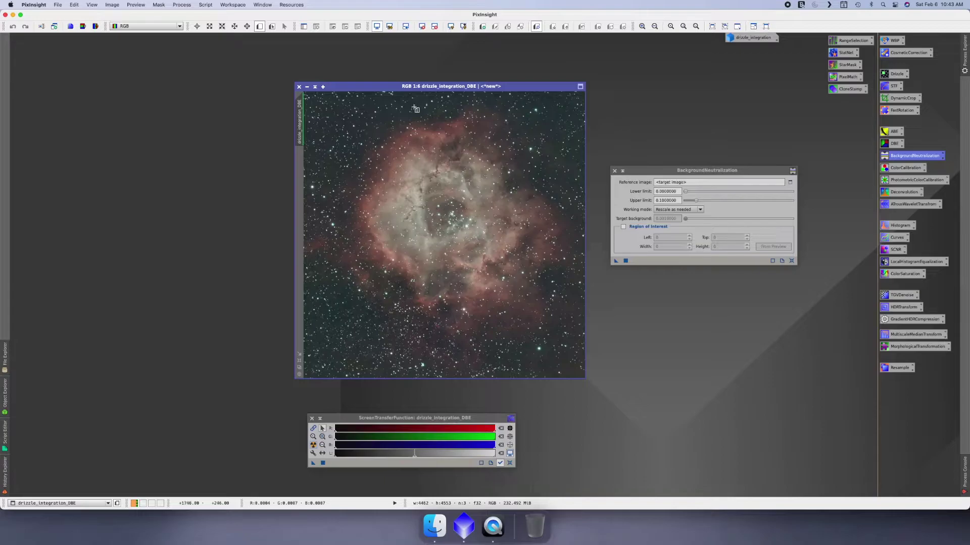
pyautogui.scroll(-2, 415, 109)
pyautogui.scroll(3, 415, 109)
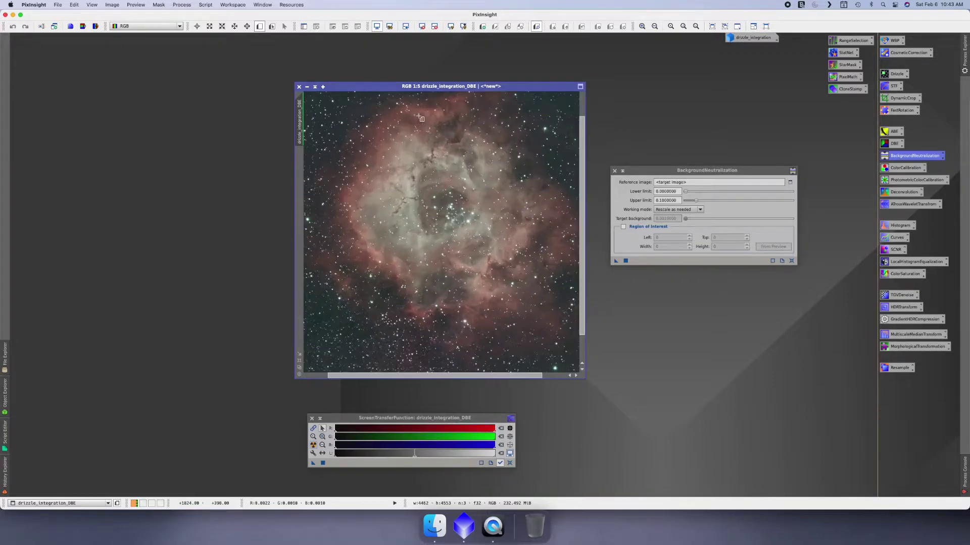
pyautogui.scroll(3, 420, 118)
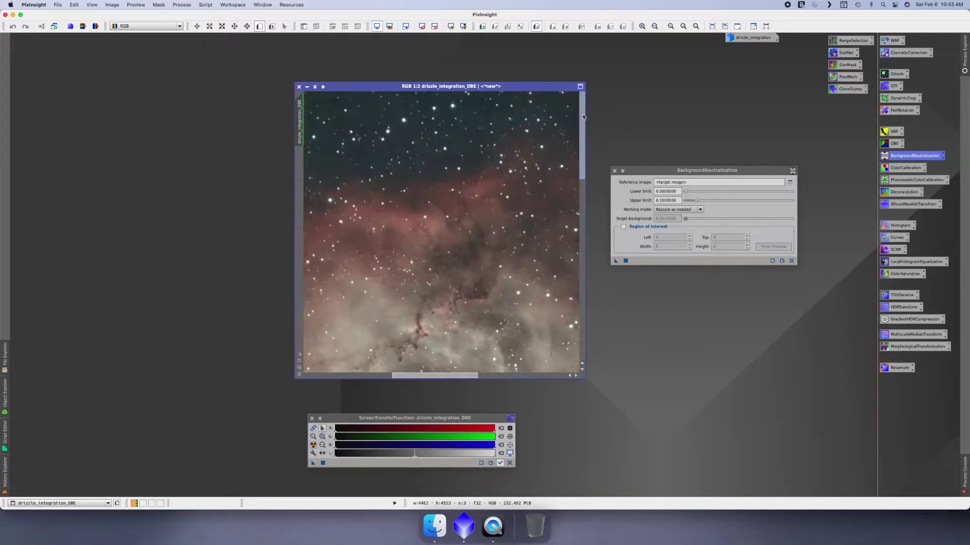
pyautogui.scroll(2, 368, 140)
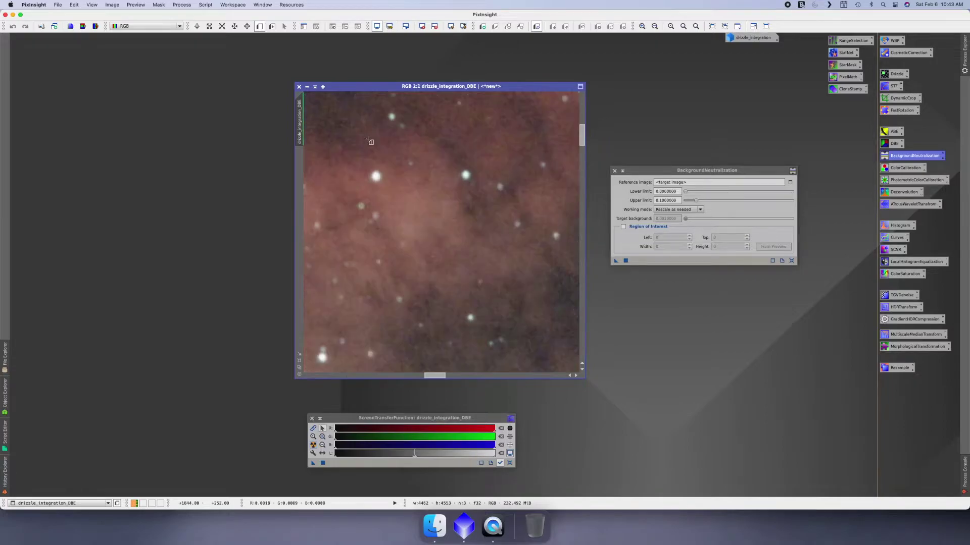
pyautogui.moveTo(579, 160); pyautogui.dragTo(581, 111)
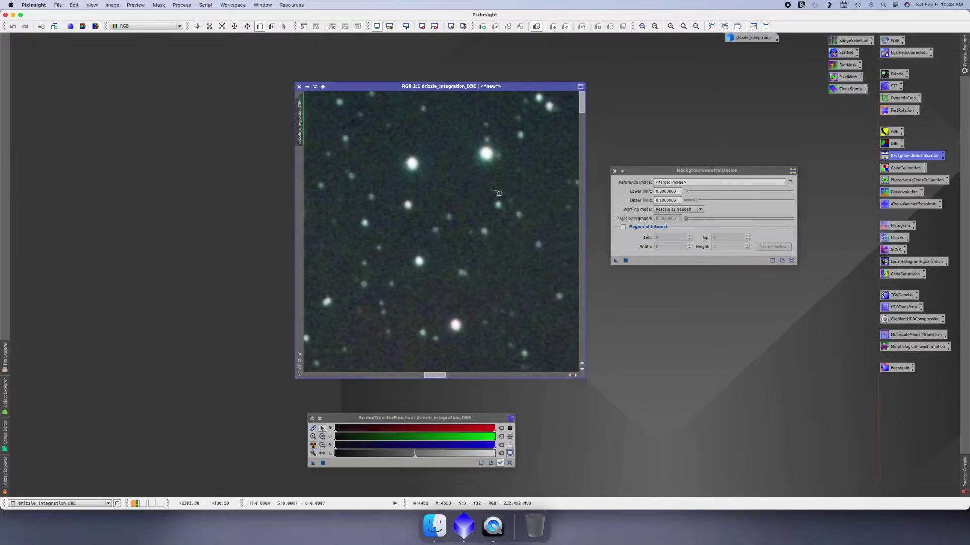
pyautogui.moveTo(442, 376); pyautogui.dragTo(454, 376)
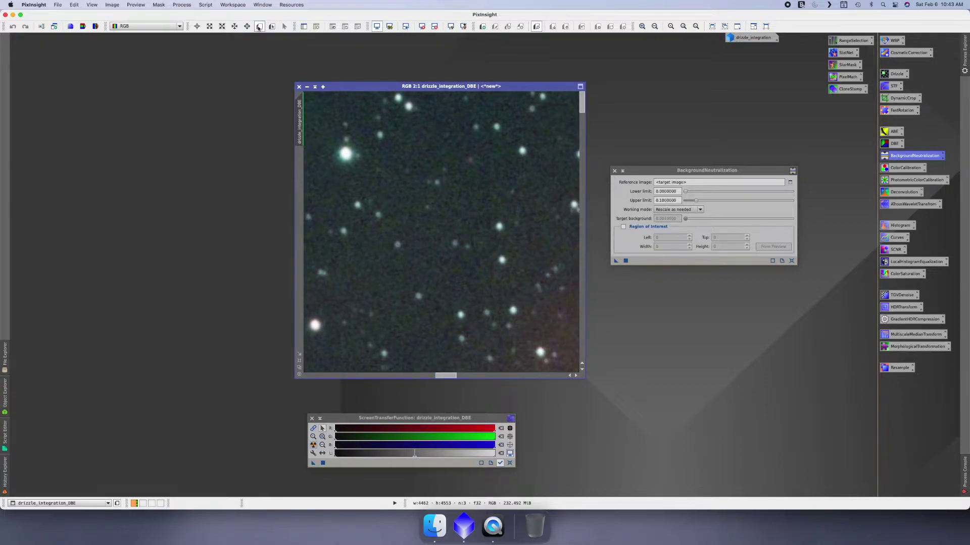
pyautogui.click(258, 27)
pyautogui.moveTo(440, 376); pyautogui.dragTo(427, 375)
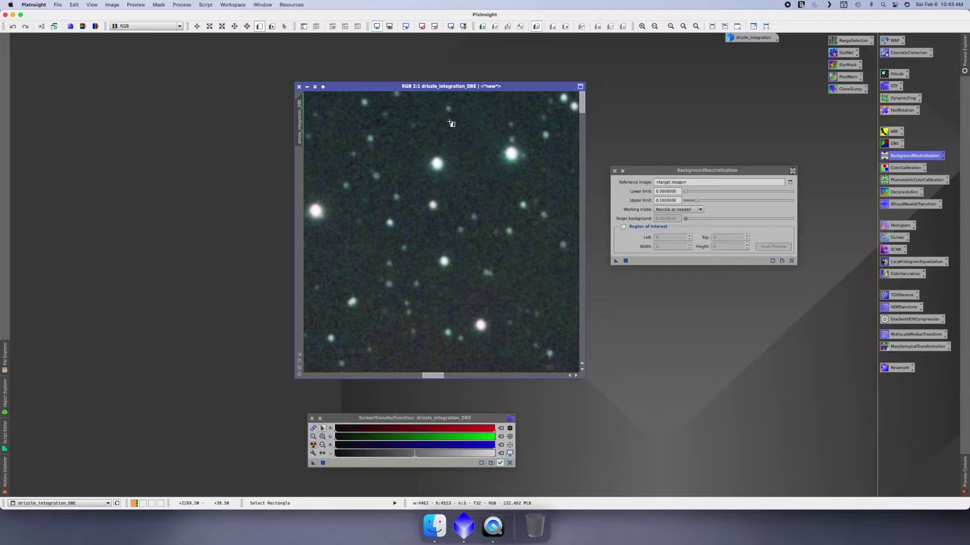
pyautogui.moveTo(449, 123); pyautogui.dragTo(495, 191)
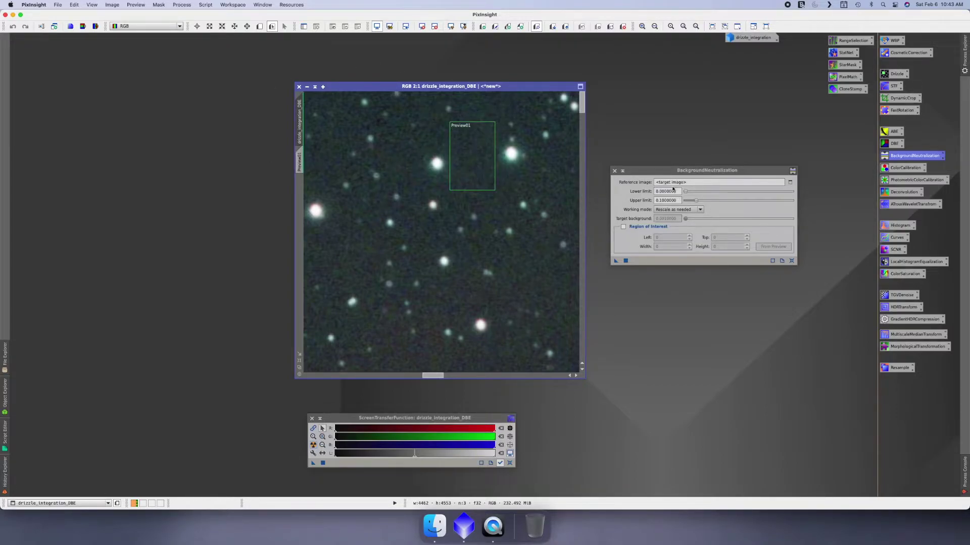
# Set the reference image to drizzle_integration_DBE->Preview01 and apply BackgroundNeutralization to the image
pyautogui.click(790, 184)
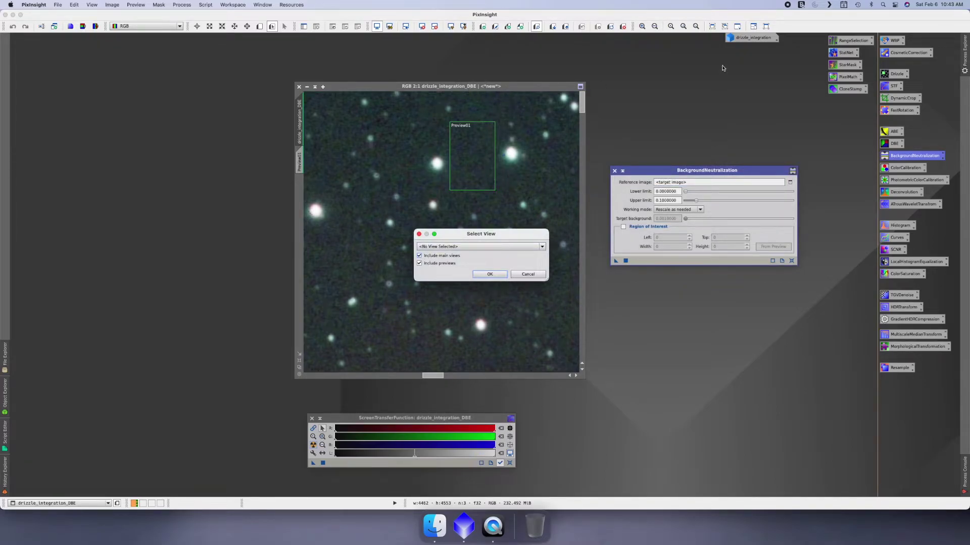
pyautogui.click(419, 255)
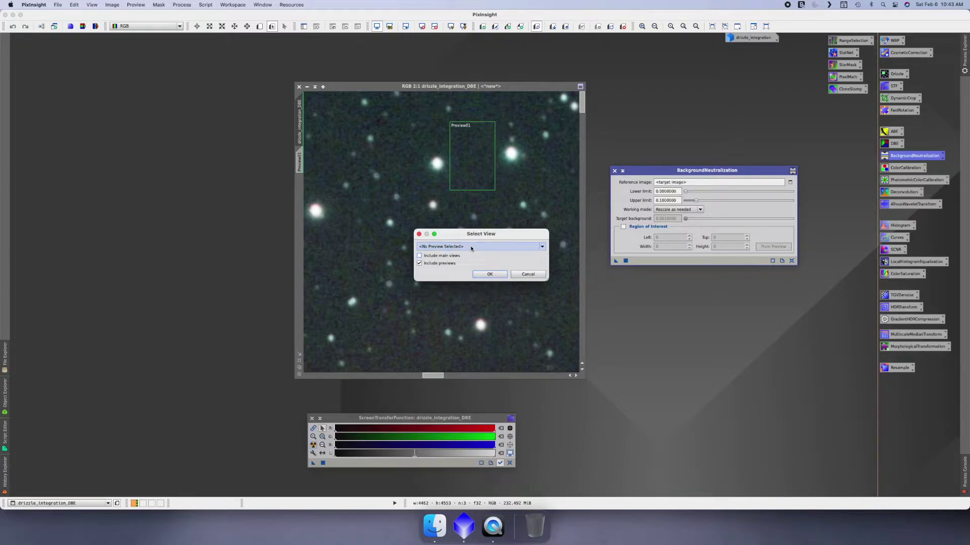
pyautogui.click(540, 249)
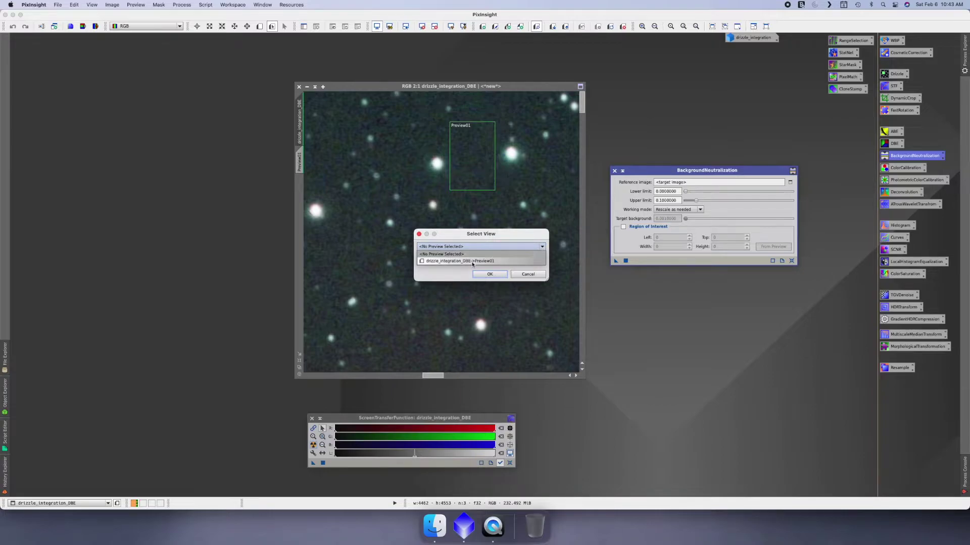
pyautogui.click(496, 262)
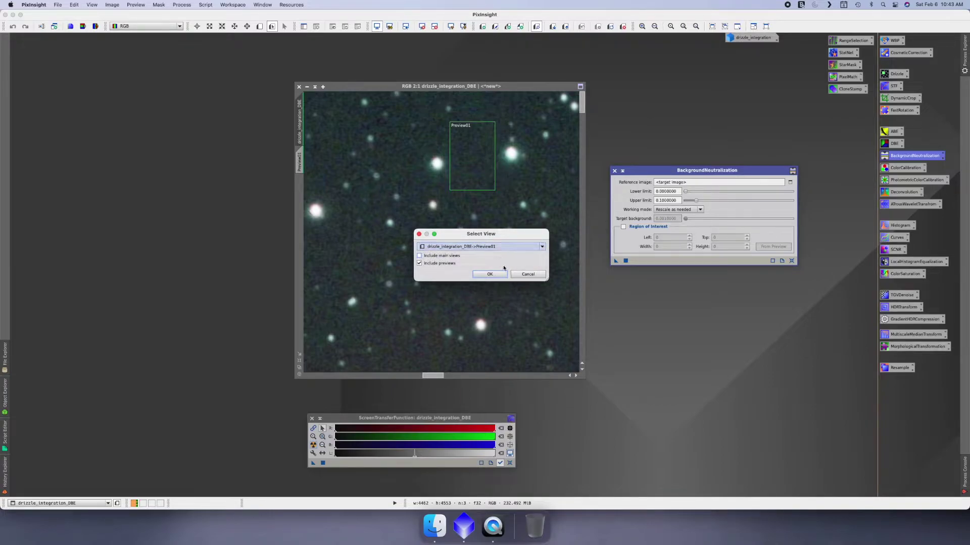
pyautogui.click(499, 275)
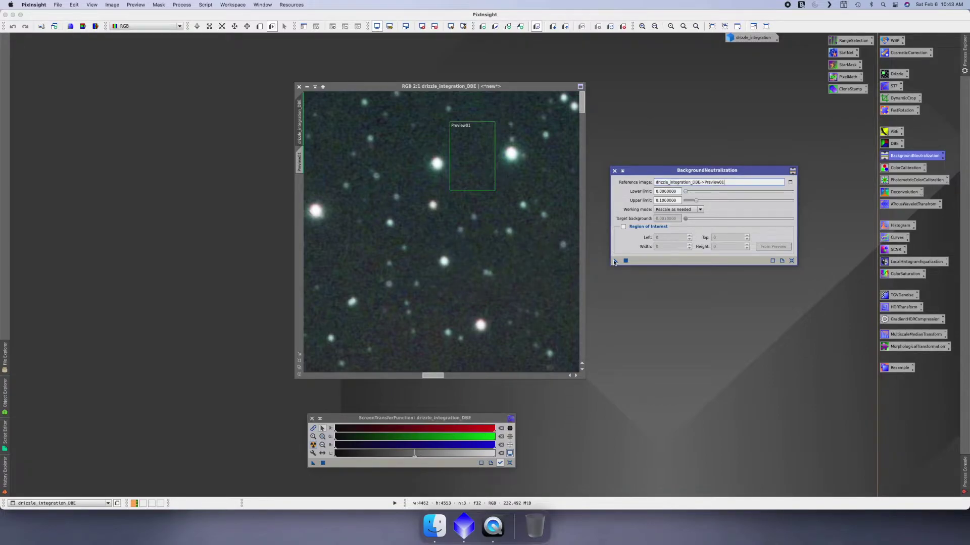
pyautogui.moveTo(614, 262); pyautogui.dragTo(546, 263)
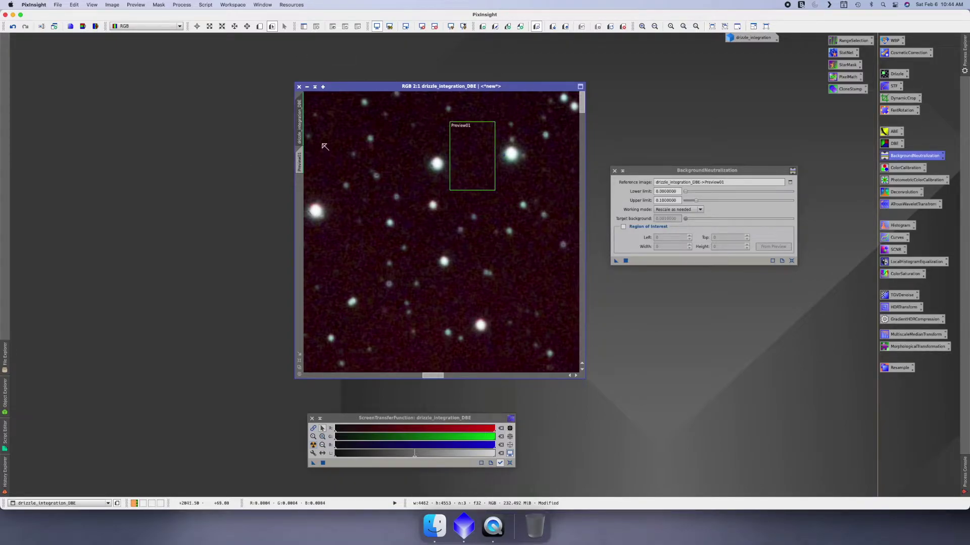
pyautogui.click(615, 171)
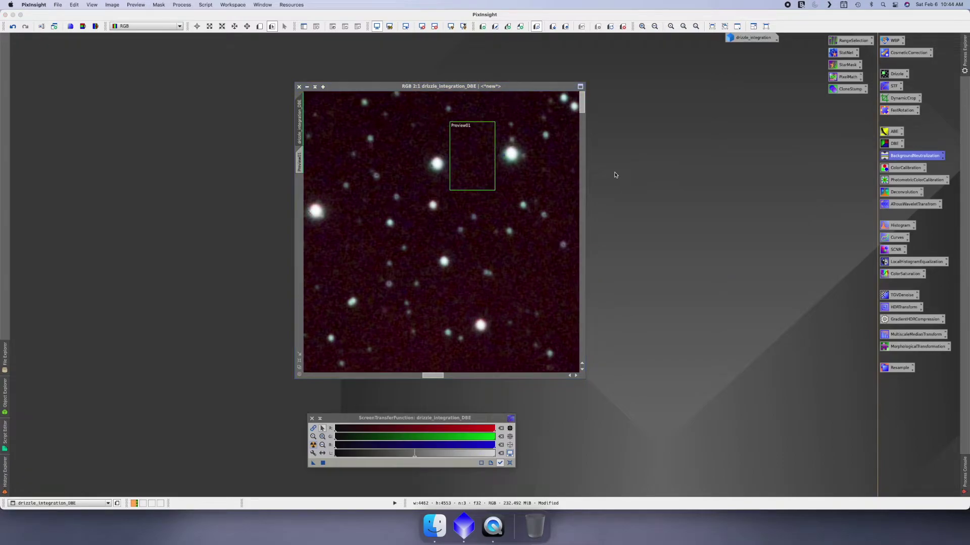
# Delete Preview01, zoom out to 1:7, and apply an STF AutoStretch to the whole image
pyautogui.click(300, 161)
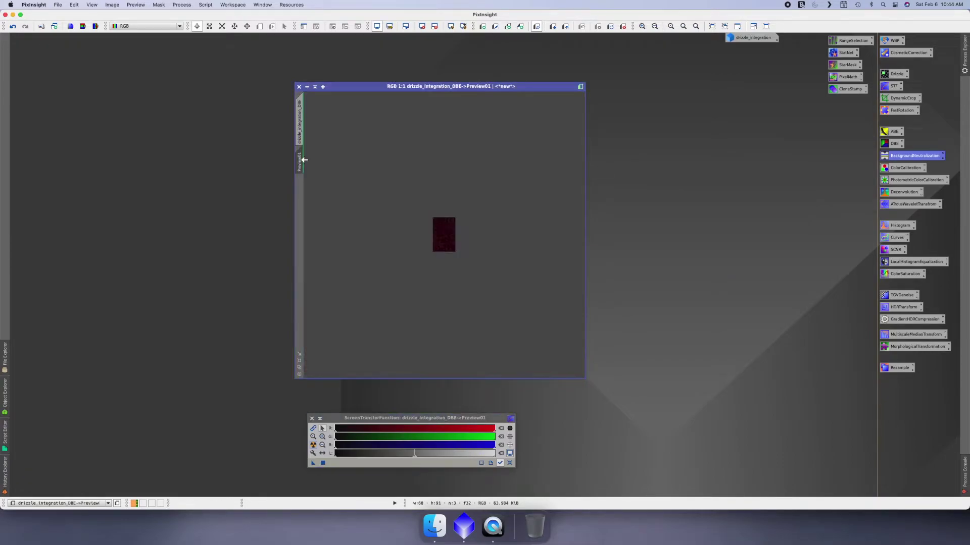
pyautogui.click(622, 27)
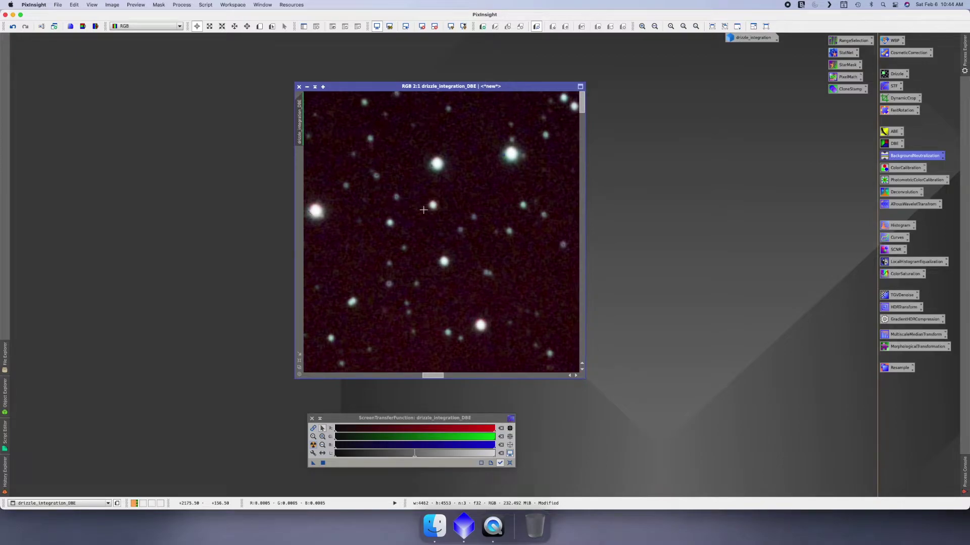
pyautogui.scroll(-7, 423, 210)
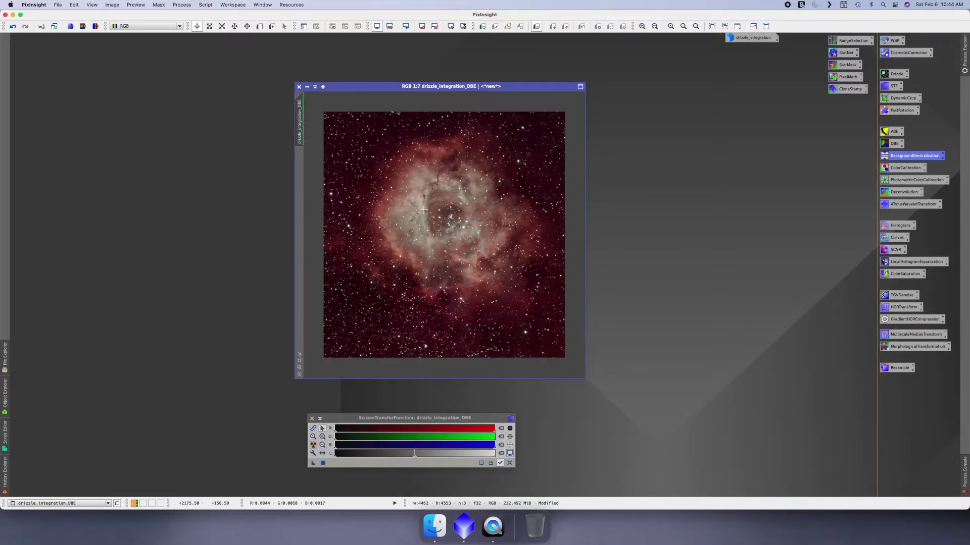
pyautogui.click(314, 446)
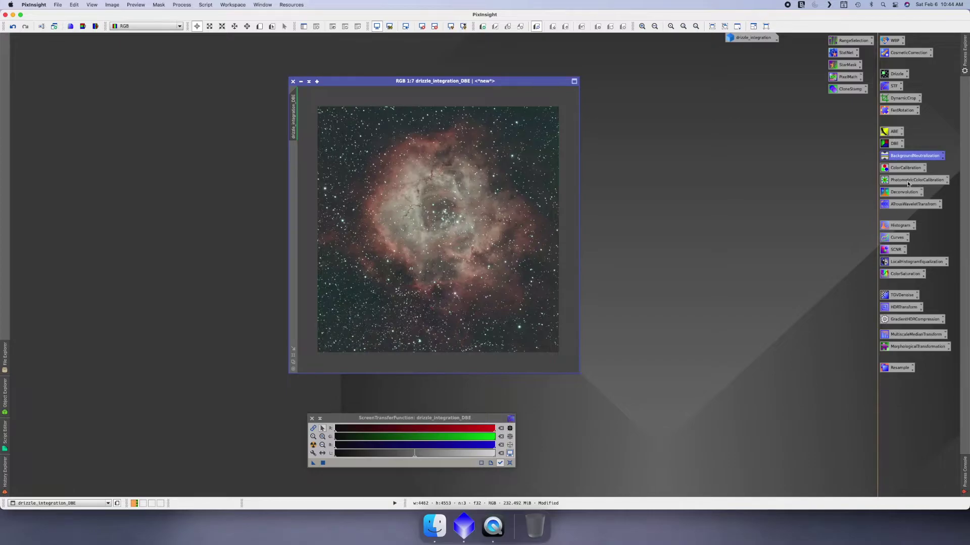
# Open PhotometricColorCalibration beside the image and view the image's FITS header keywords
pyautogui.doubleClick(908, 182)
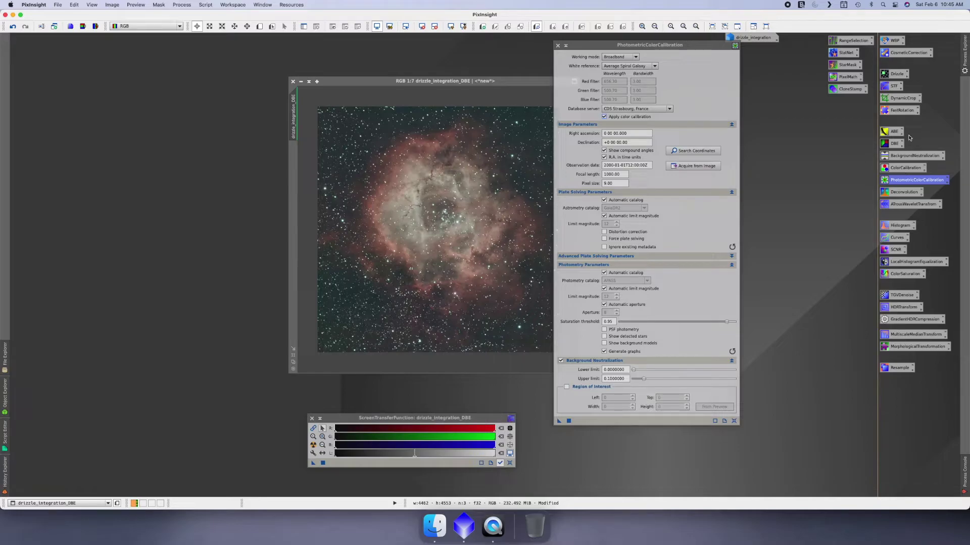
pyautogui.moveTo(663, 46); pyautogui.dragTo(708, 49)
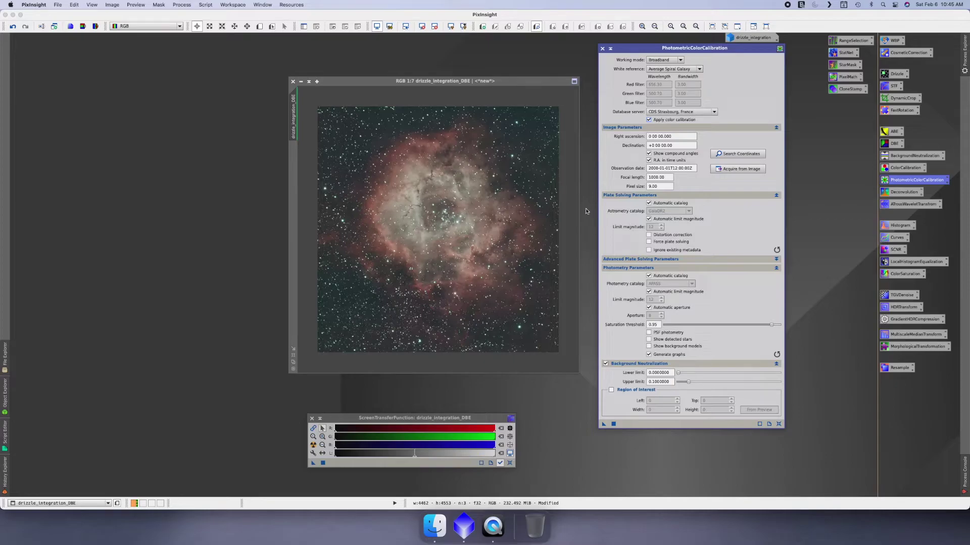
pyautogui.click(351, 86)
pyautogui.click(58, 5)
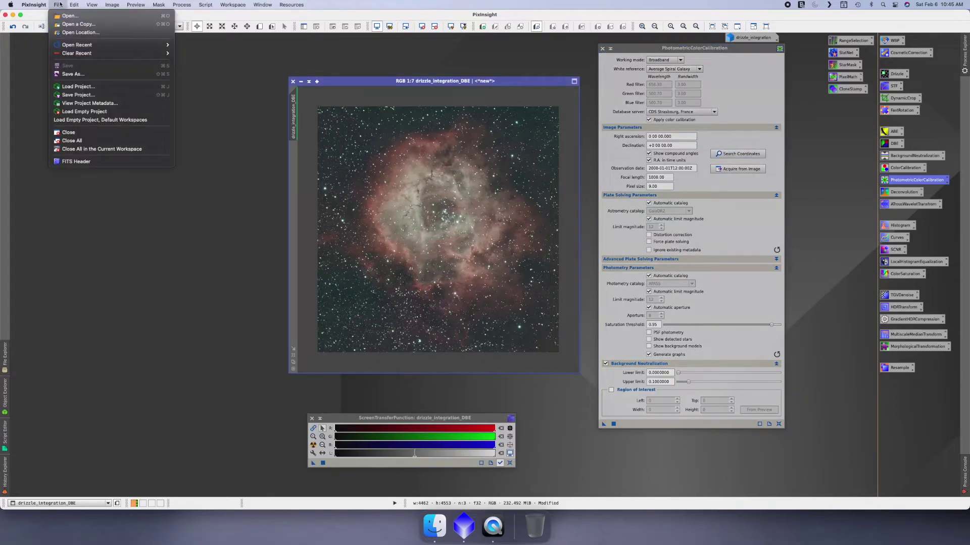
pyautogui.click(77, 162)
pyautogui.moveTo(474, 193); pyautogui.dragTo(447, 110)
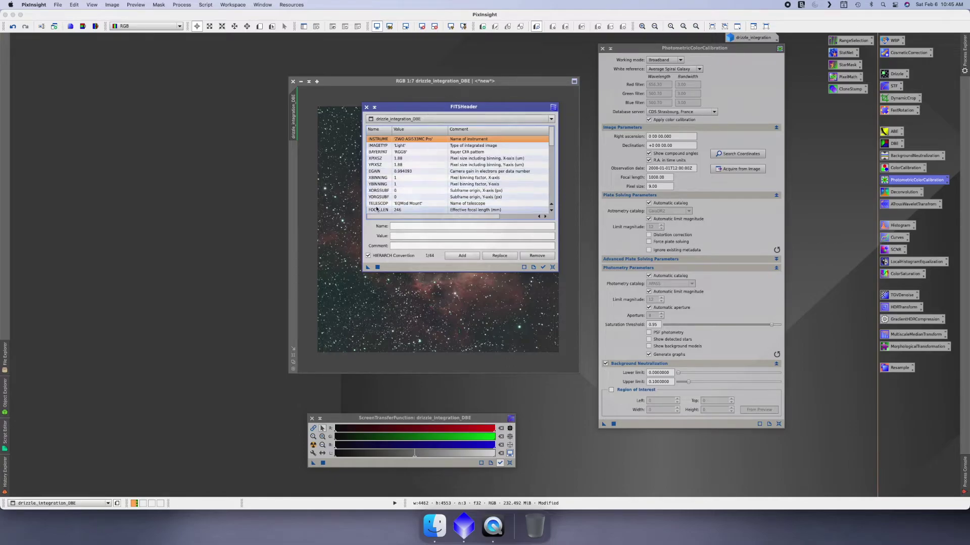
pyautogui.scroll(-3, 552, 135)
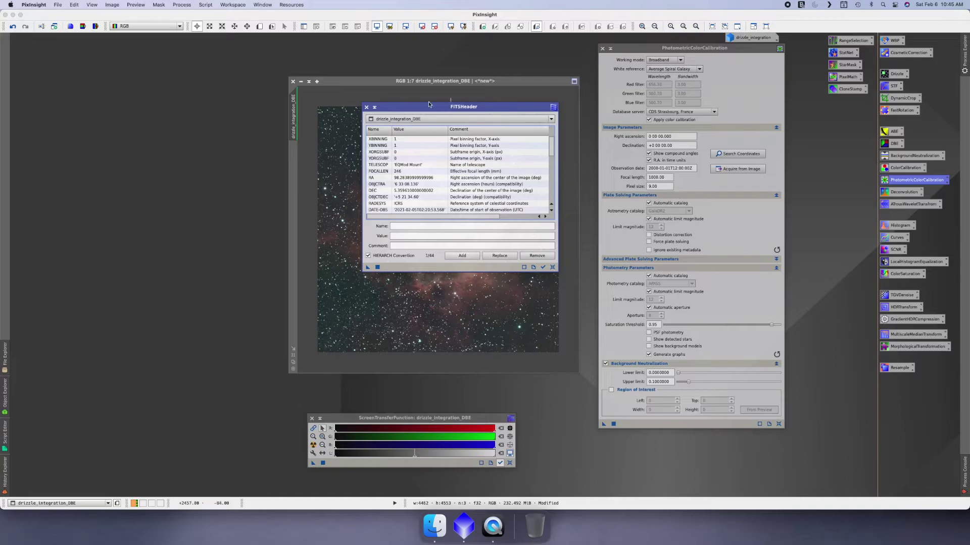
pyautogui.click(367, 107)
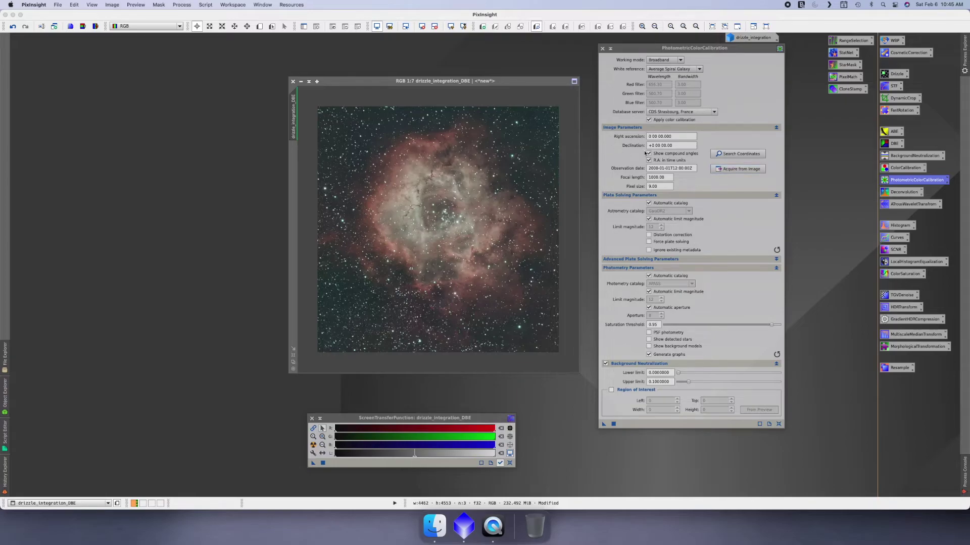
# Acquire RA 6 33 08.136, Dec +5 21 34.60 and focal length 246 from the image metadata
pyautogui.click(744, 170)
pyautogui.click(492, 286)
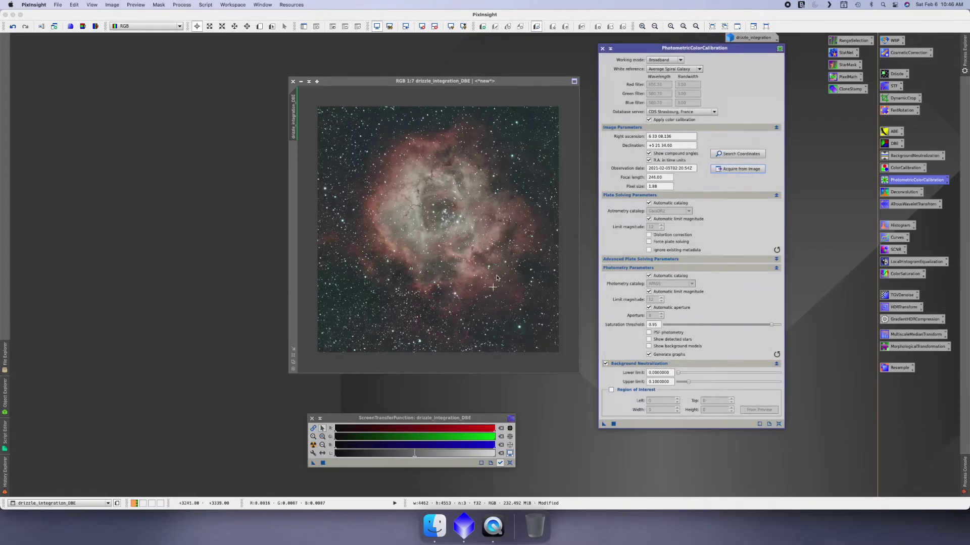
pyautogui.click(738, 154)
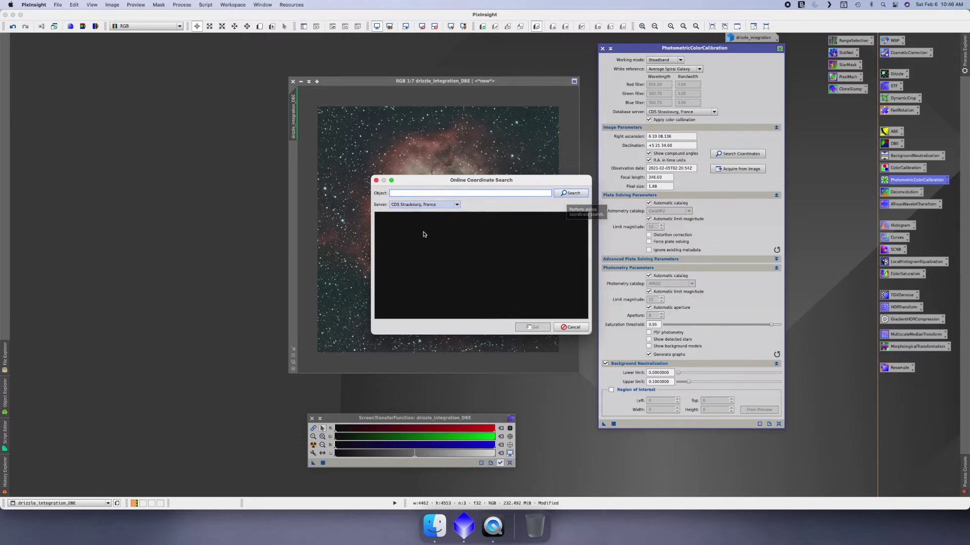
pyautogui.click(376, 180)
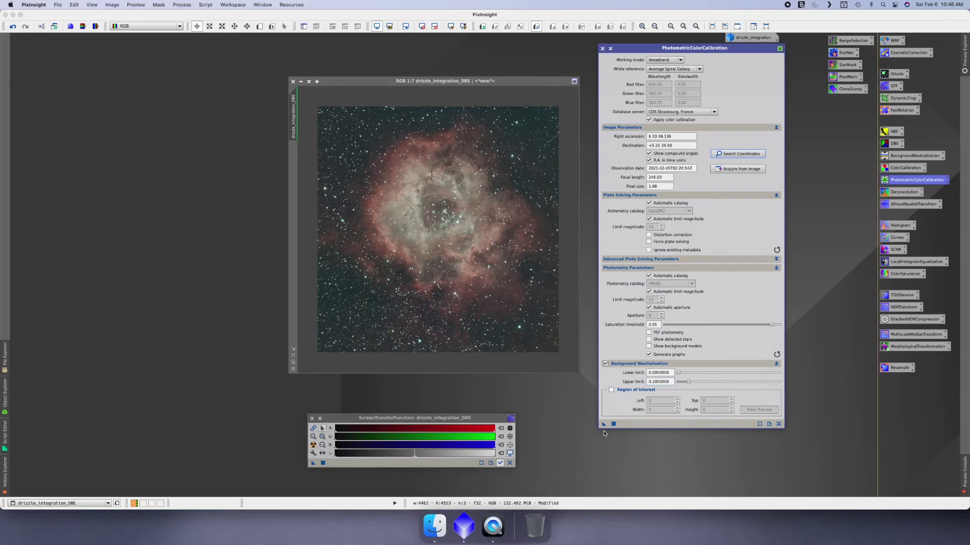
# Execute PhotometricColorCalibration on drizzle_integration_DBE and move the dialog away from the console
pyautogui.moveTo(603, 424); pyautogui.dragTo(440, 179)
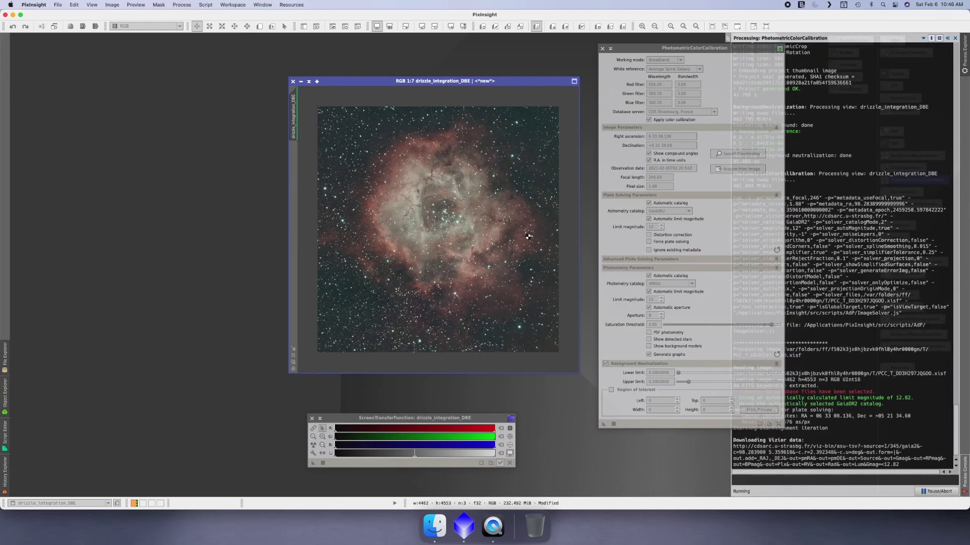
pyautogui.moveTo(668, 49); pyautogui.dragTo(548, 33)
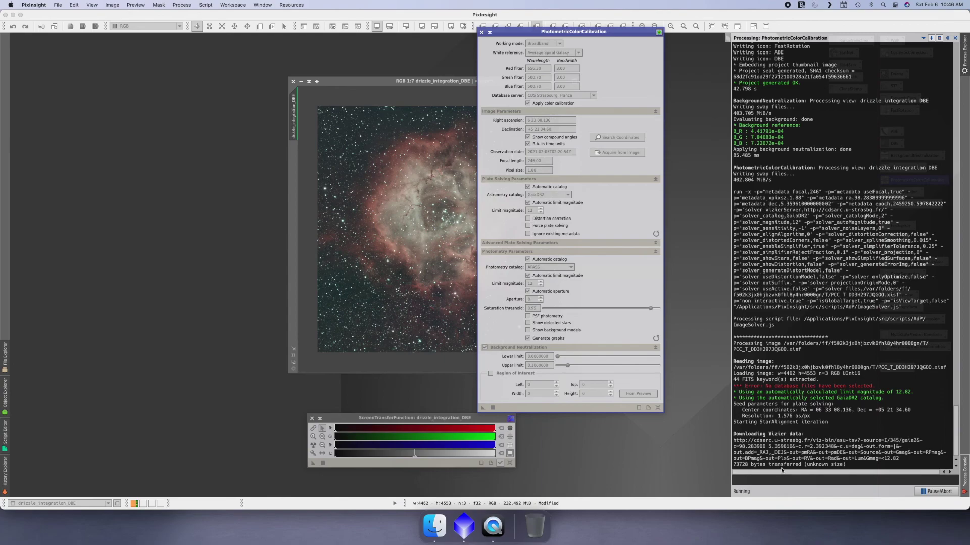